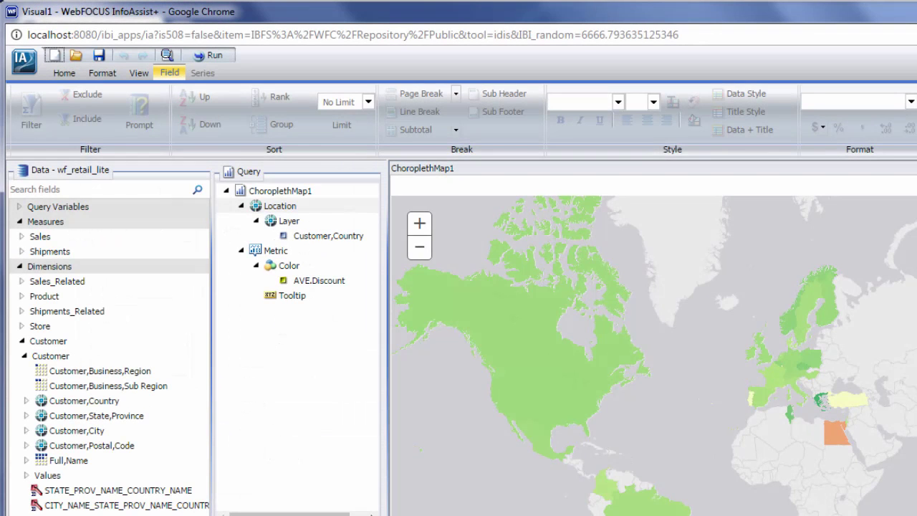
Build a new chart from the wf_retail_lite data source in the wfretail82 folder.
click(54, 56)
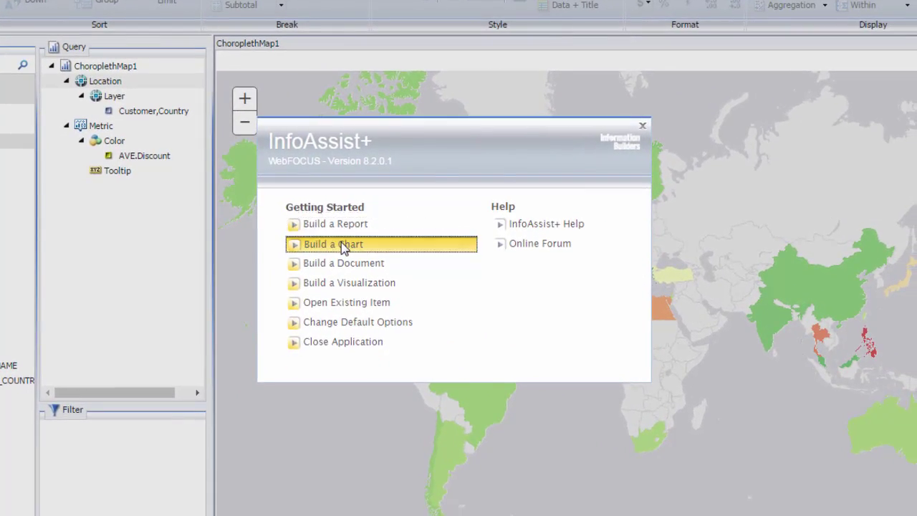
click(341, 242)
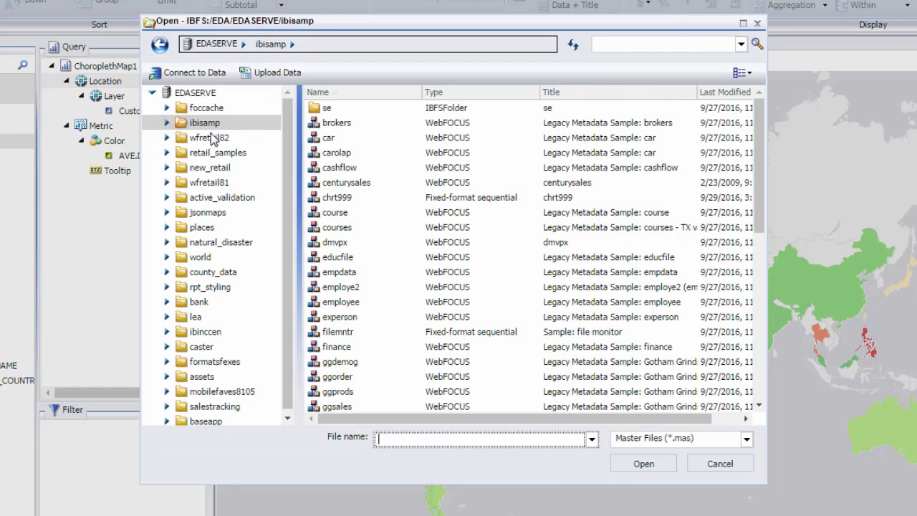
click(209, 138)
click(430, 219)
click(600, 435)
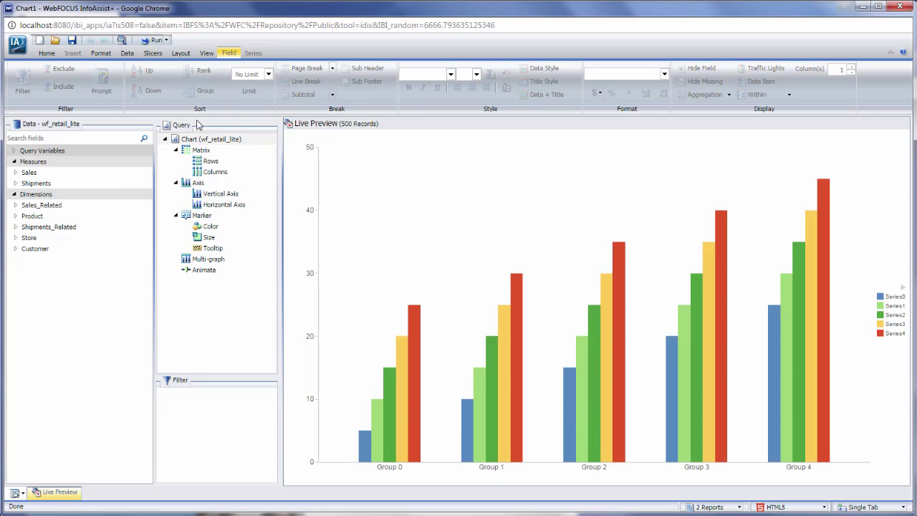
click(109, 56)
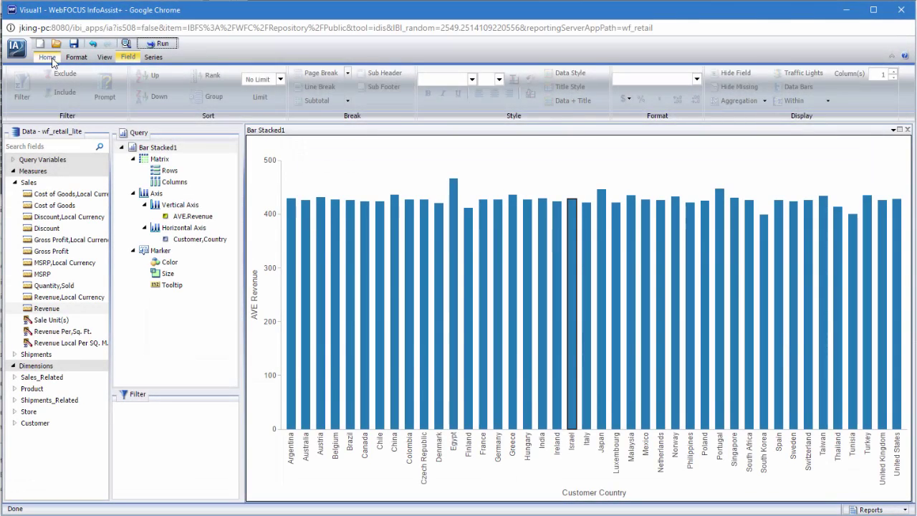
Change the average-revenue bar chart into a Choropleth visual.
click(241, 83)
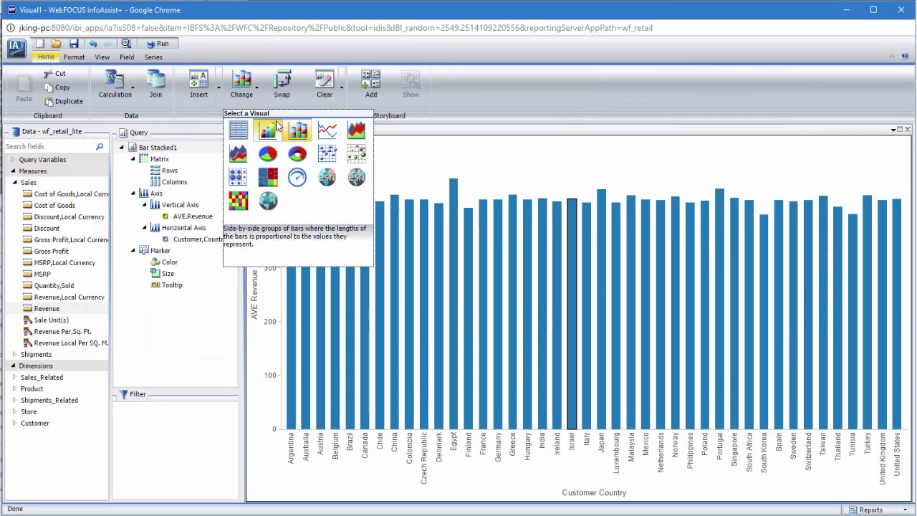
click(320, 178)
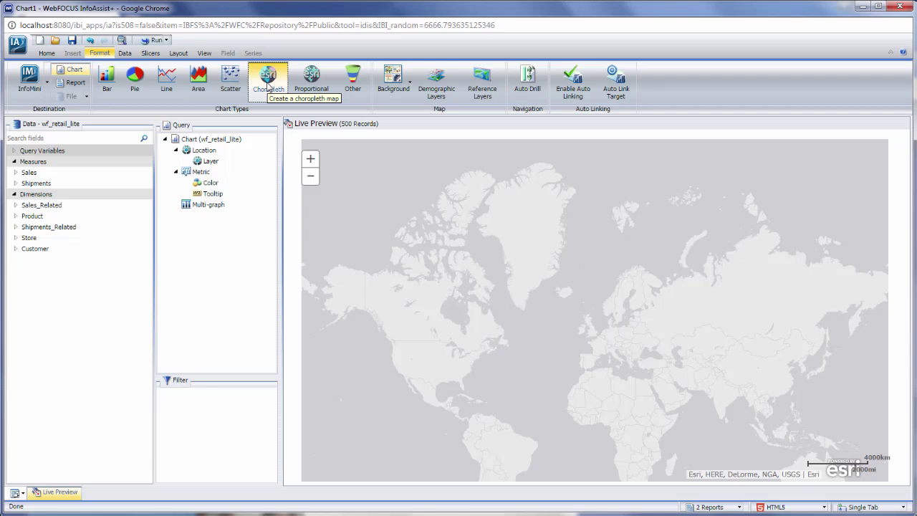
Make the chart an Esri choropleth world map from the Other > Map gallery.
click(267, 85)
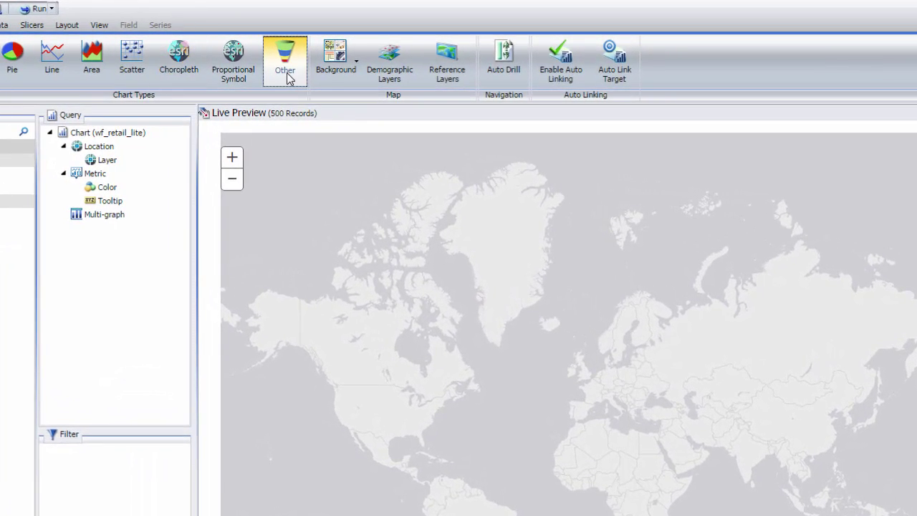
click(354, 90)
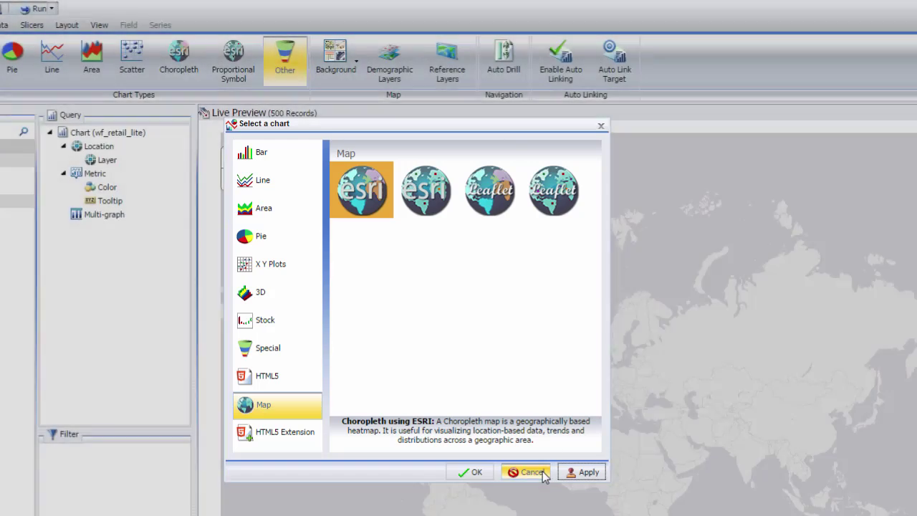
click(542, 472)
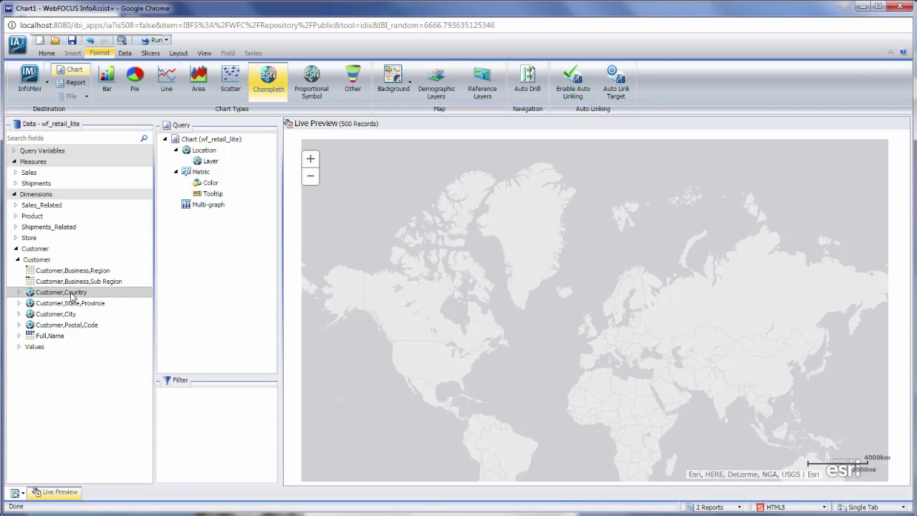
Add Customer,Country to the map's location layer.
double_click(71, 294)
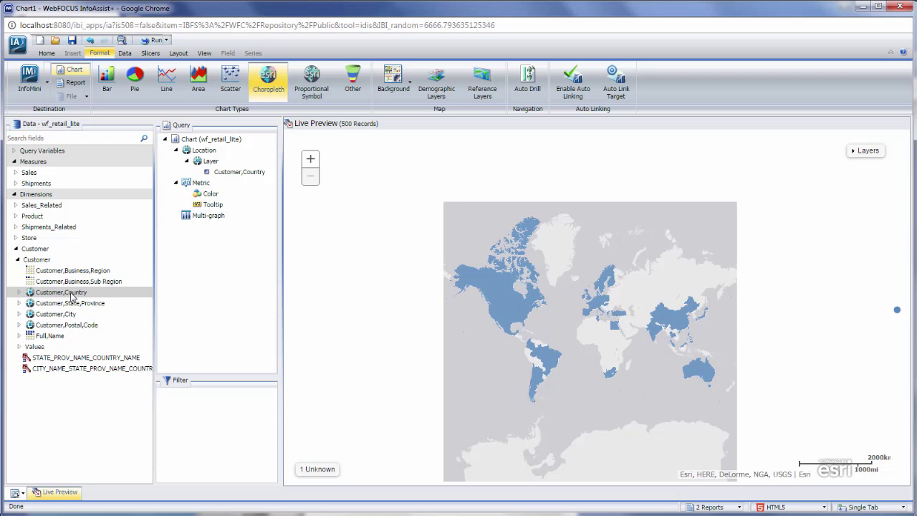
Show countries as proportional-symbol bubbles sized by Quantity,Sold and coloured by Cost of Goods.
click(16, 172)
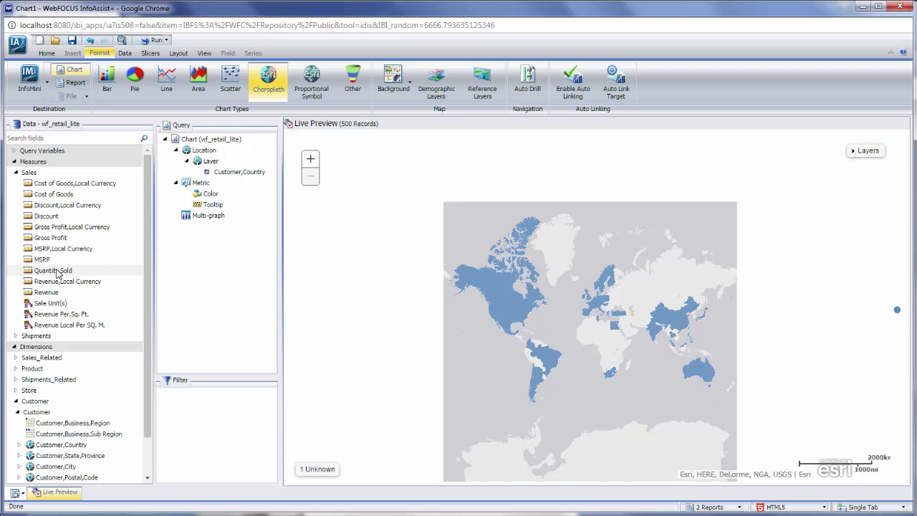
mouse_move(53, 270)
mouse_down()
mouse_move(223, 206)
mouse_move(223, 197)
mouse_up()
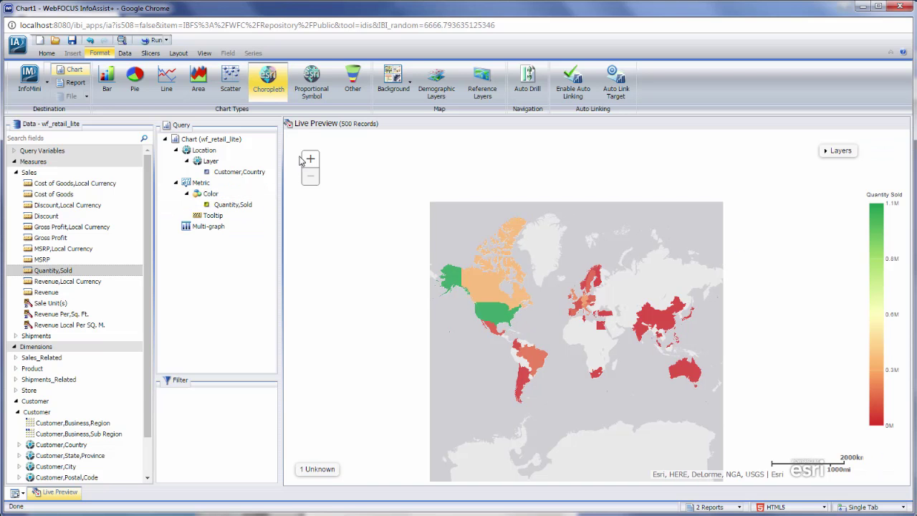
click(313, 93)
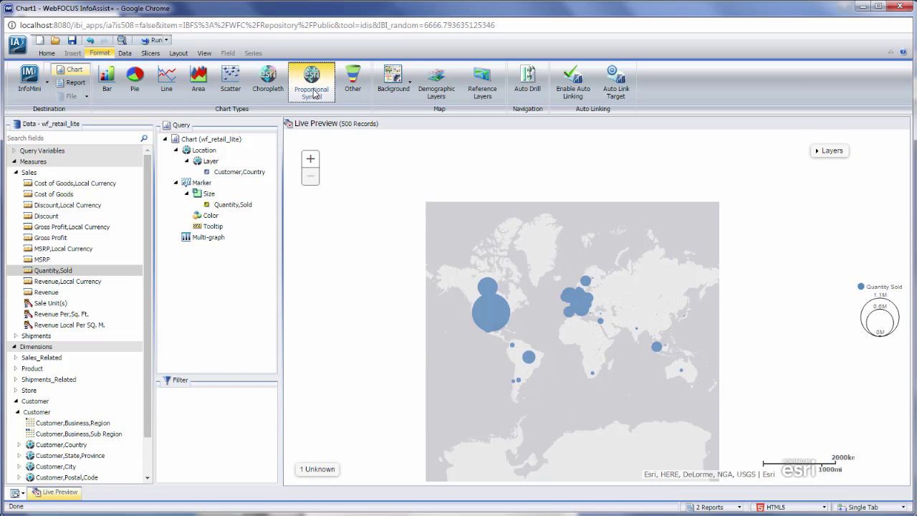
drag(108, 195, 212, 222)
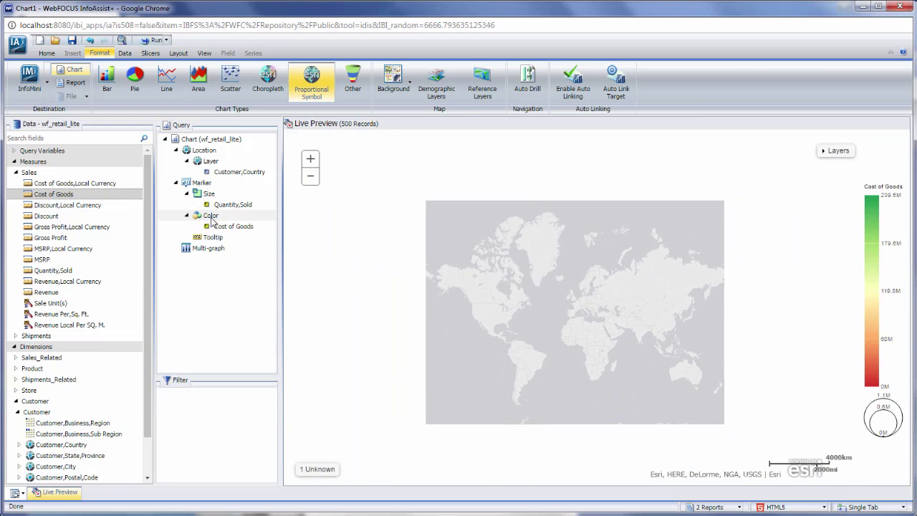
Add Product,Category to the bubble tooltips and preview the map output.
click(16, 368)
click(16, 378)
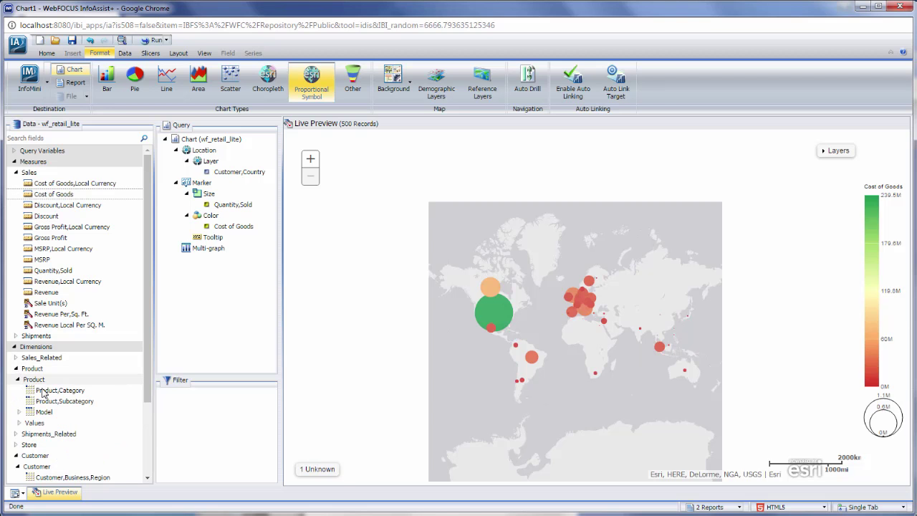
mouse_move(60, 390)
mouse_down()
mouse_move(213, 263)
mouse_move(206, 239)
mouse_up()
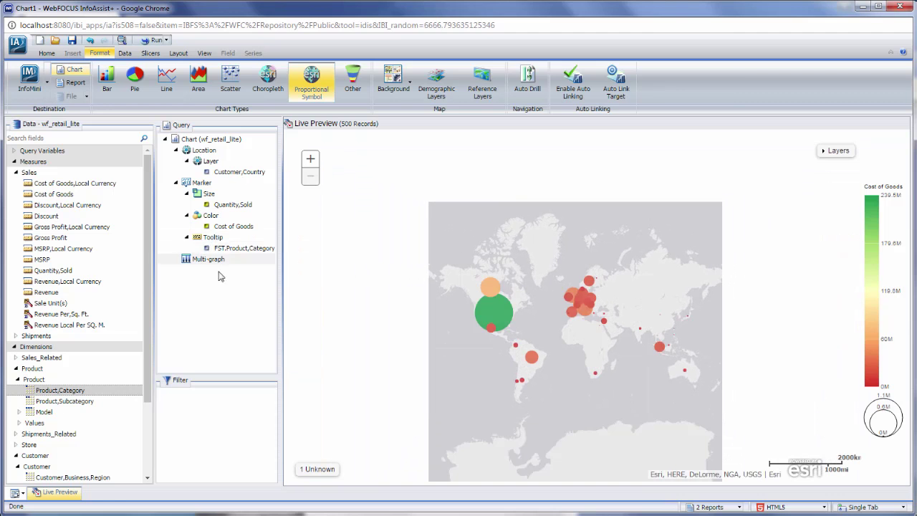
click(152, 40)
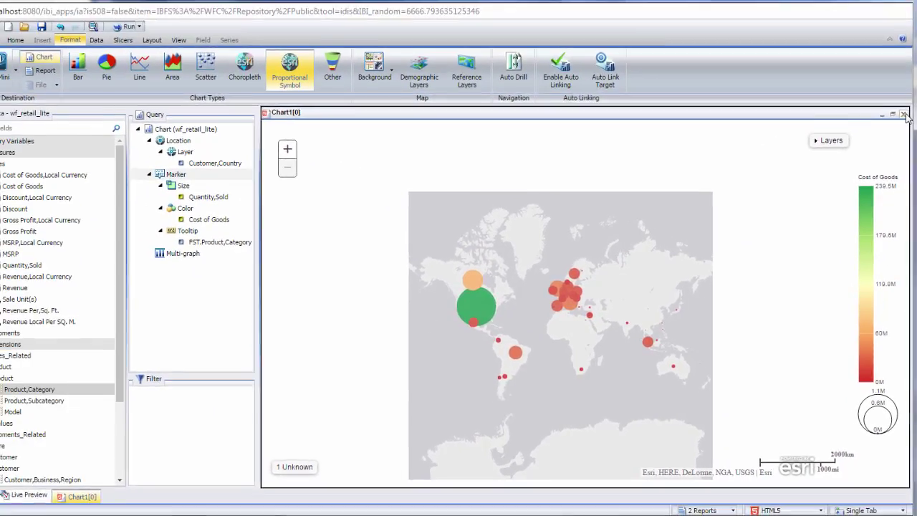
click(901, 37)
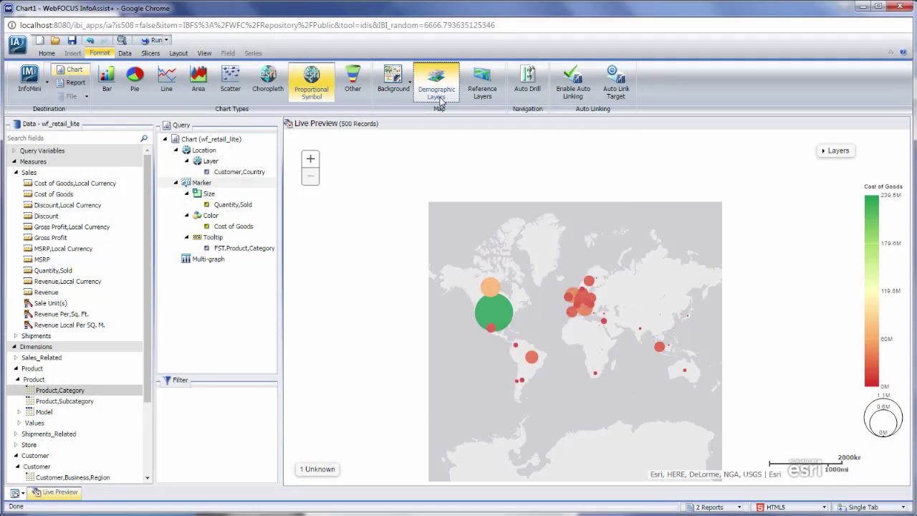
Add the USA Tapestry Segmentation 2012 demographic layer to the map.
click(439, 99)
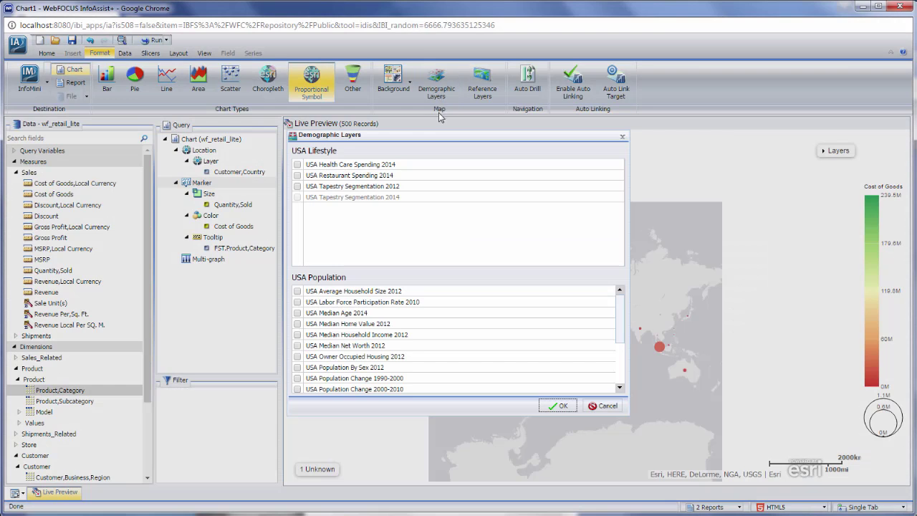
click(298, 186)
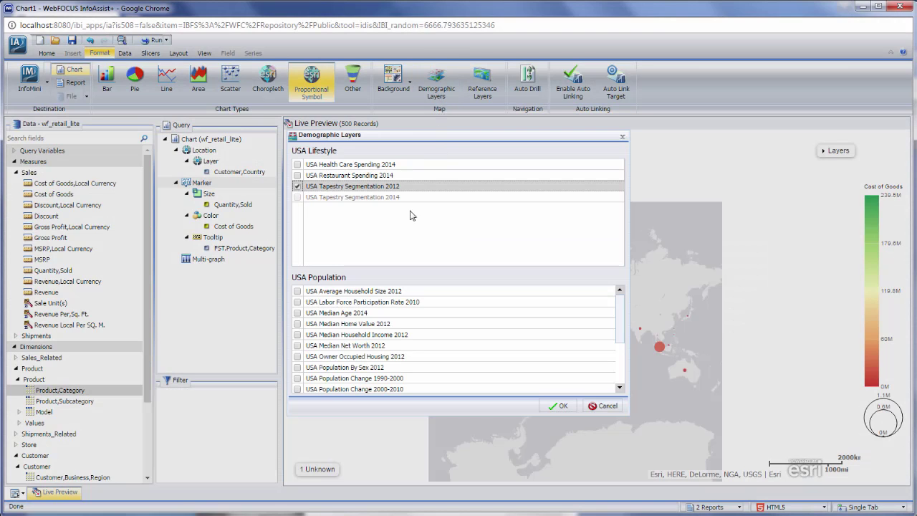
click(562, 407)
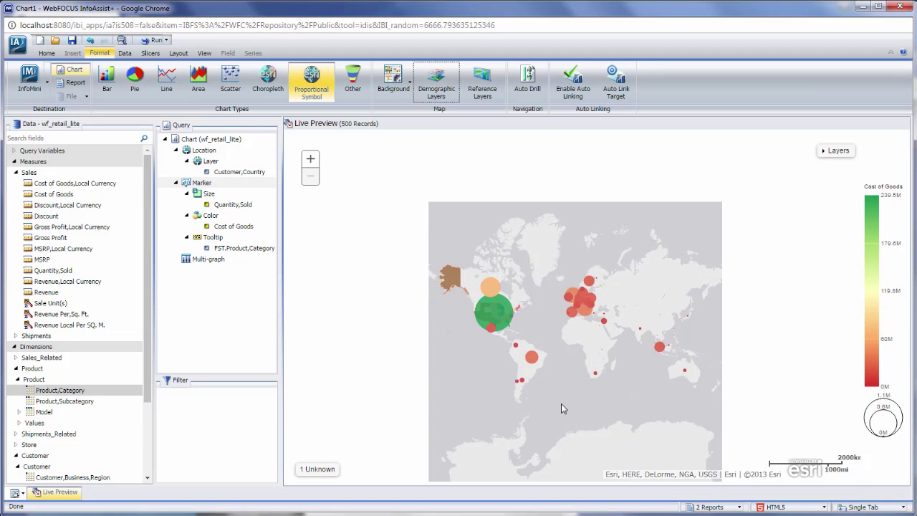
Zoom in around North Carolina and Virginia, then zoom out to North America.
scroll(521, 326, up, 5)
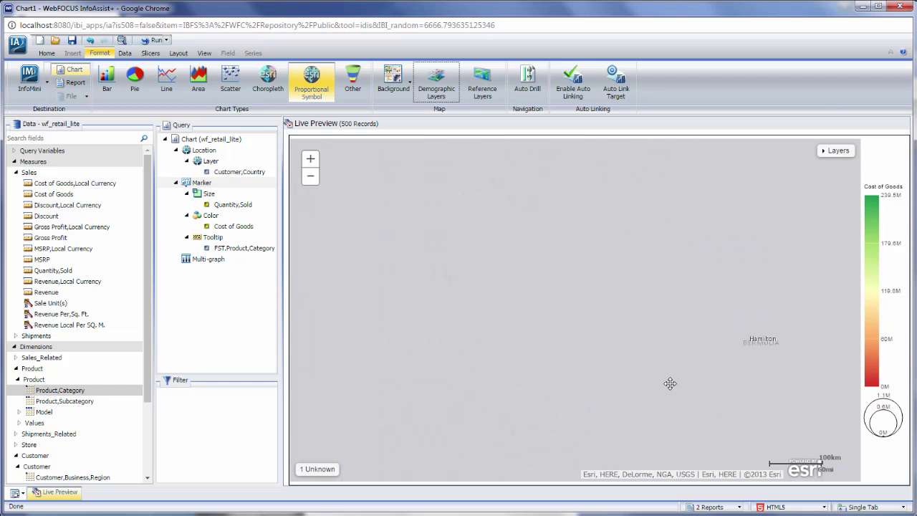
drag(579, 334, 717, 361)
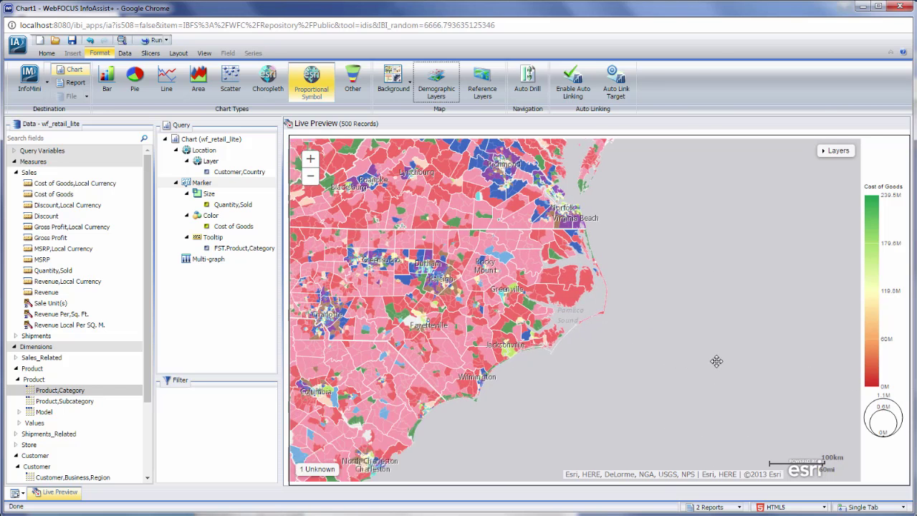
drag(517, 278, 599, 319)
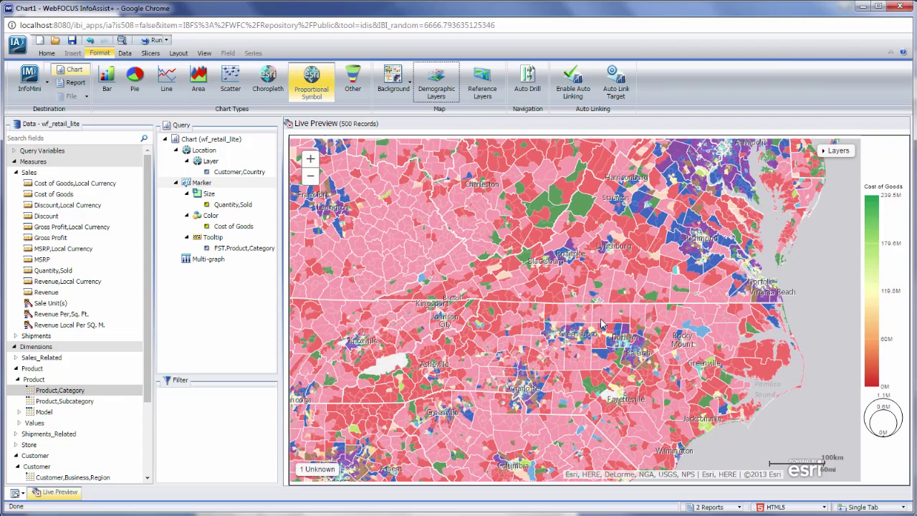
scroll(614, 331, down, 5)
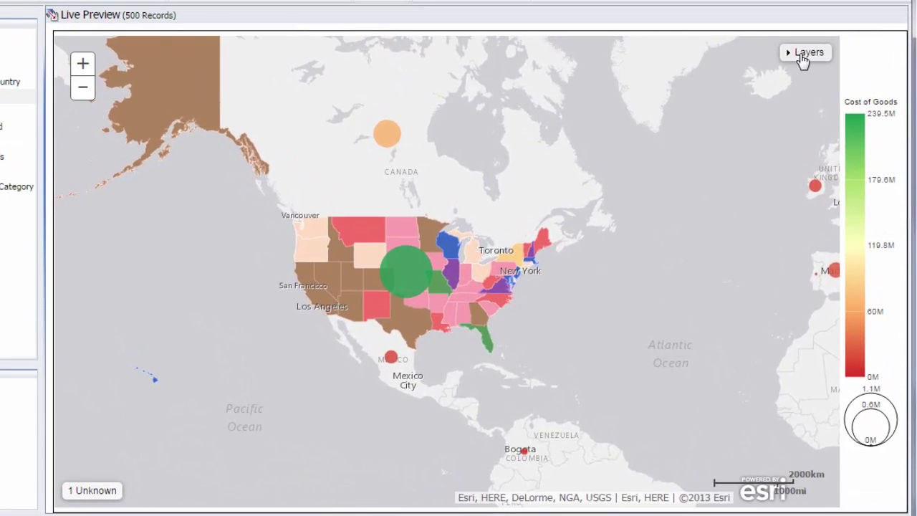
Adjust the World Countries layer opacity slider in the Layers legend.
click(802, 55)
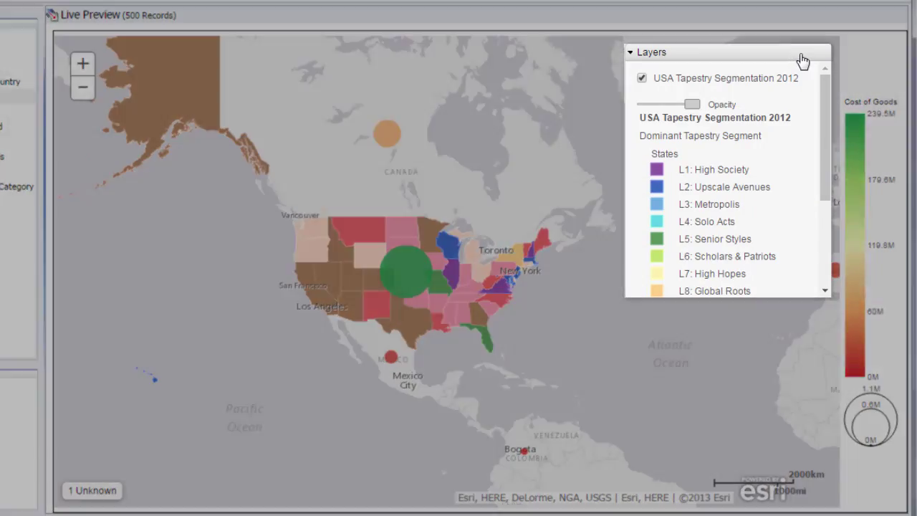
drag(827, 97, 824, 215)
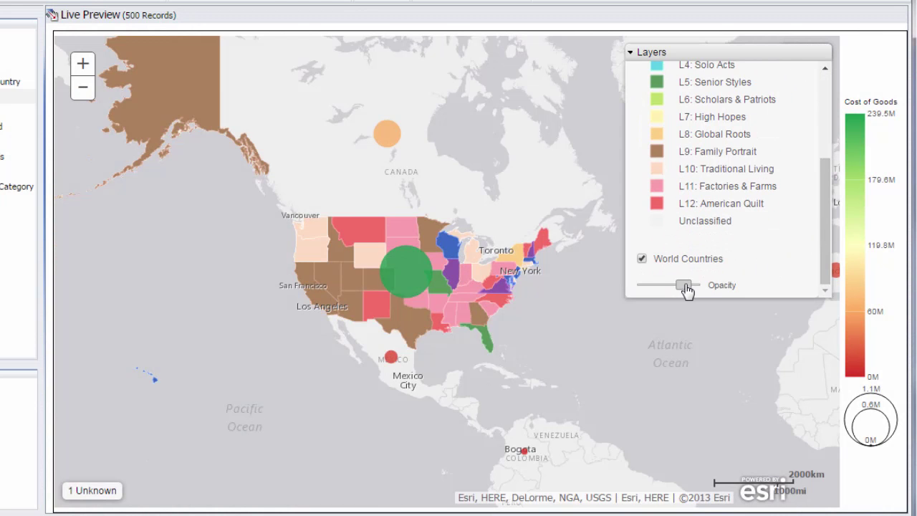
mouse_move(685, 286)
mouse_down()
mouse_move(647, 288)
mouse_move(694, 290)
mouse_up()
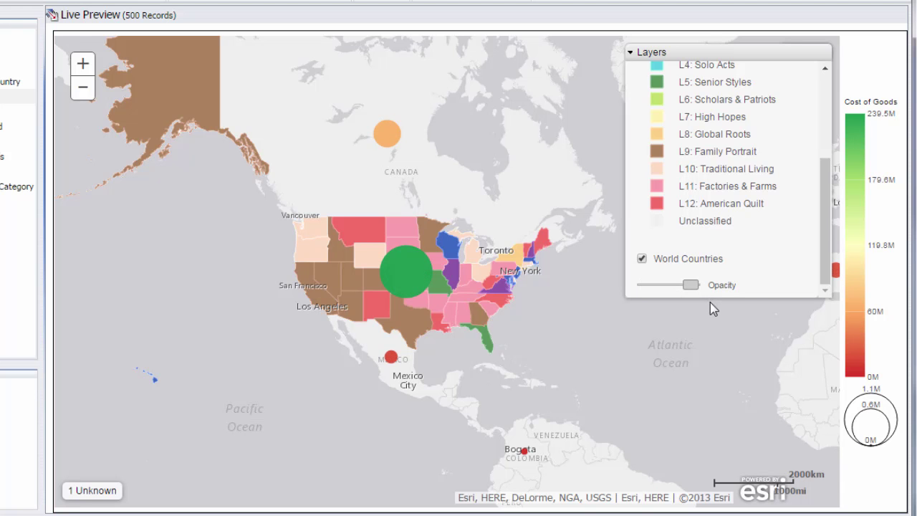
click(648, 53)
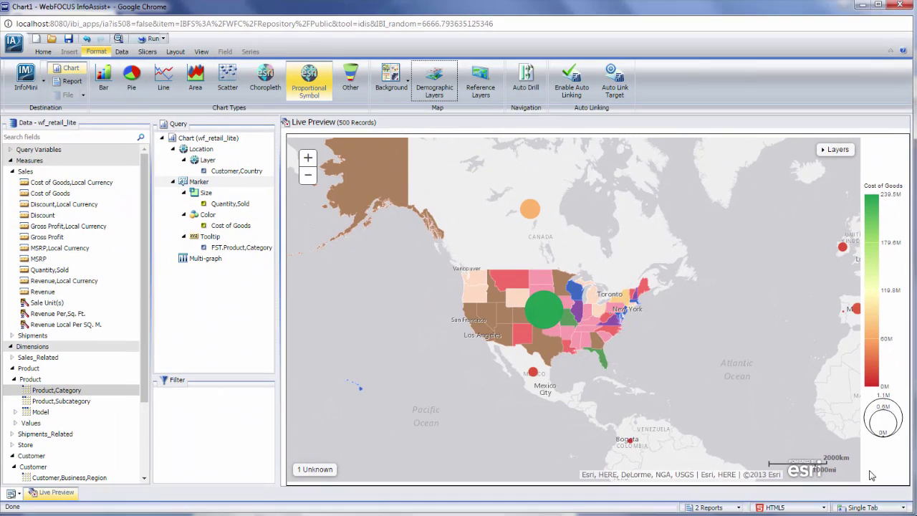
Switch to the Visual1 average-discount choropleth report.
click(731, 508)
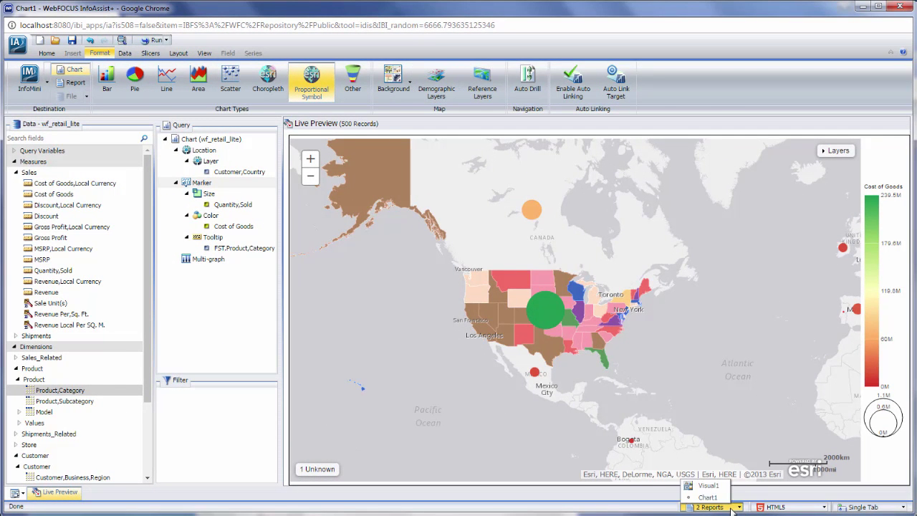
click(718, 488)
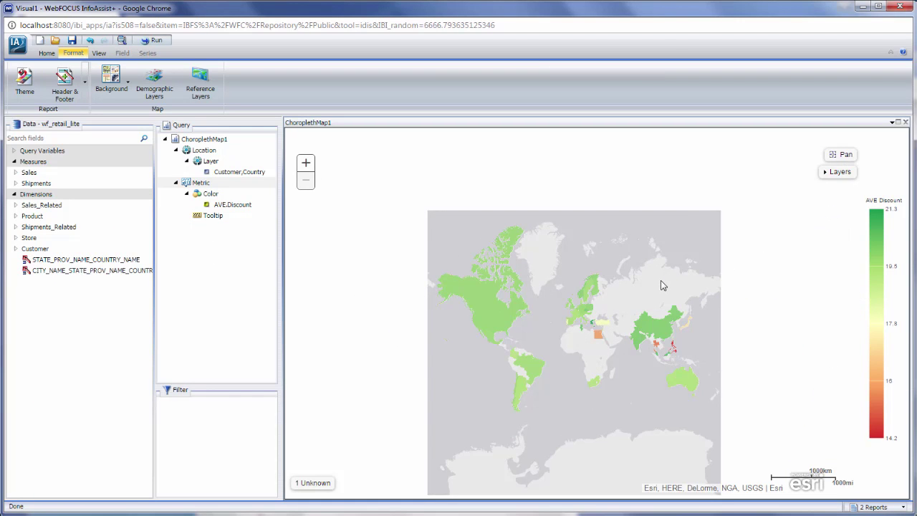
mouse_move(667, 283)
mouse_down()
mouse_move(639, 248)
mouse_move(640, 235)
mouse_up()
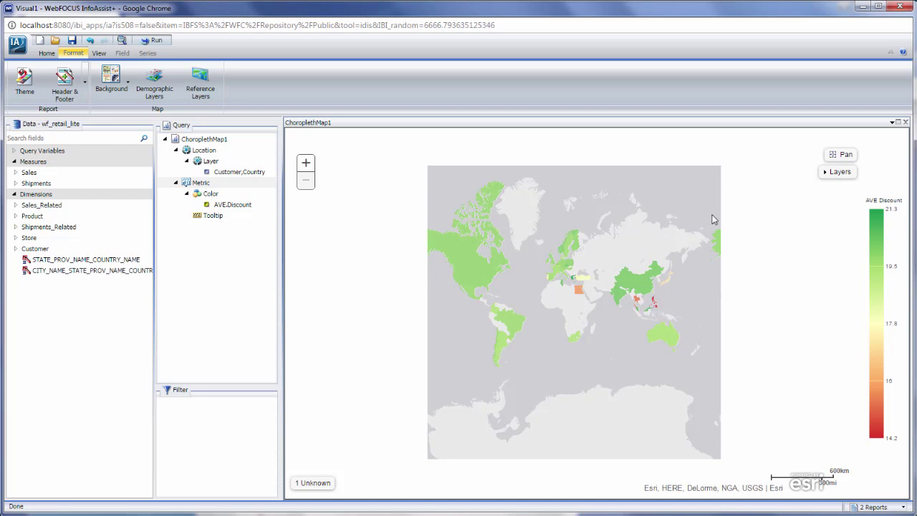
Filter the map to lasso-selected East Asian countries, then remove the filter.
click(837, 155)
drag(607, 262, 697, 362)
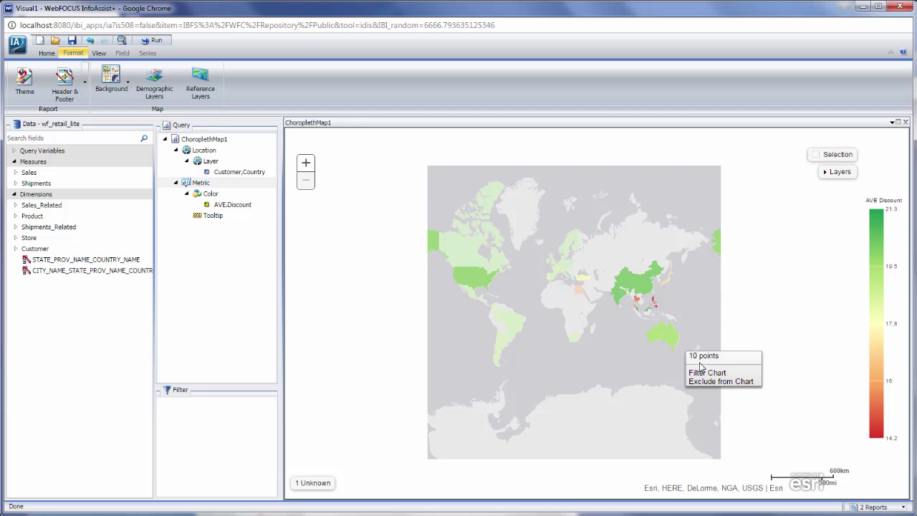
click(706, 373)
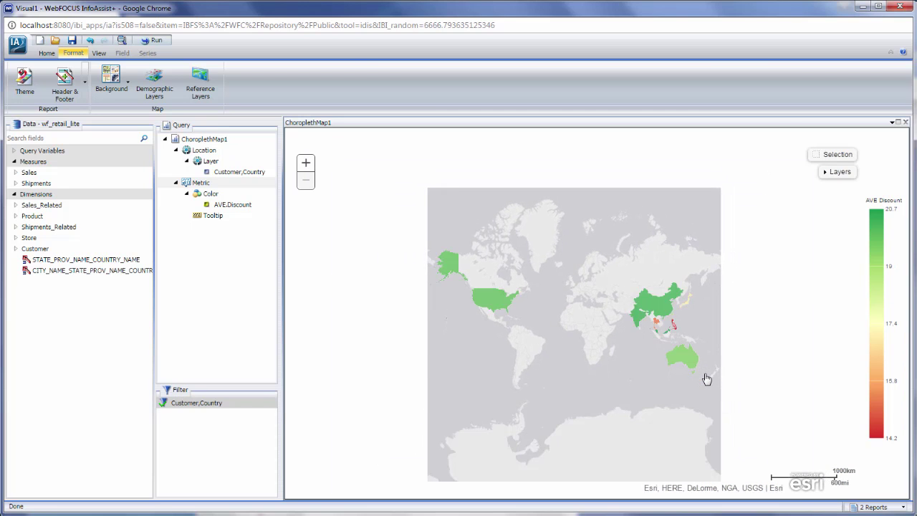
click(90, 41)
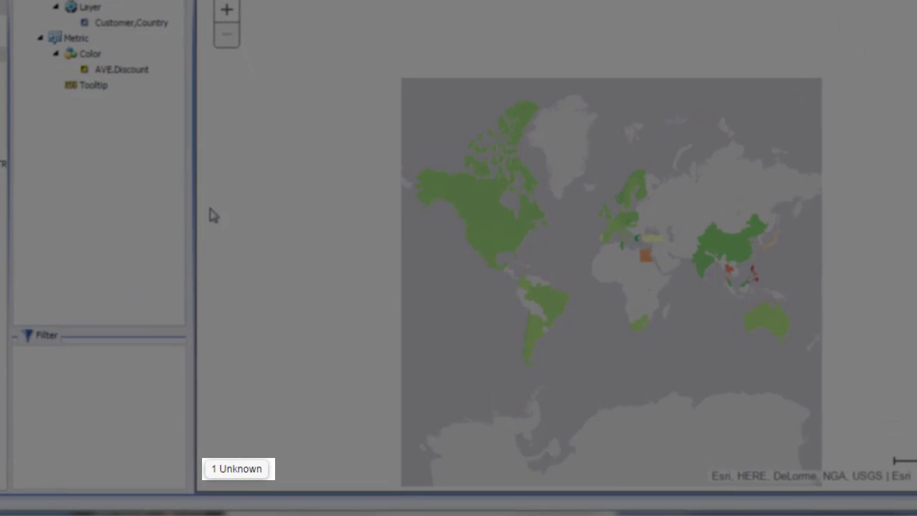
click(246, 476)
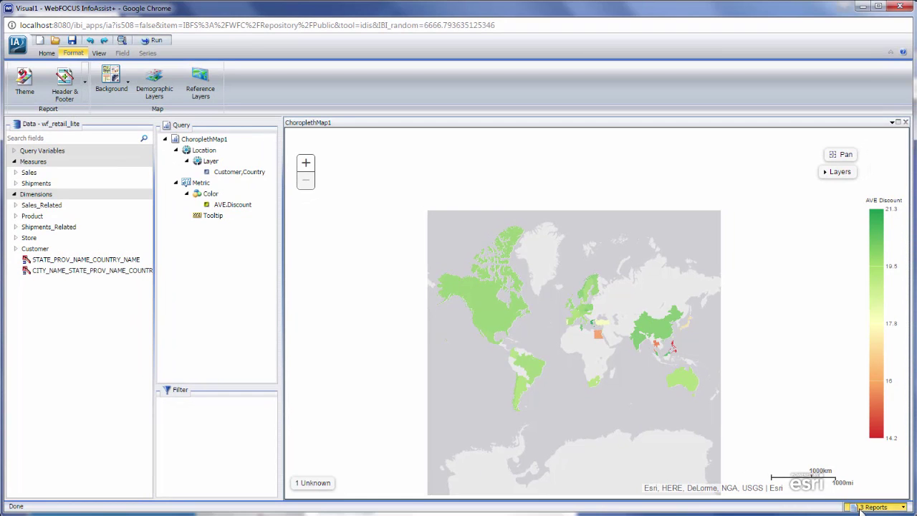
Return to the Chart1 bubble map and enable Auto Drill.
click(862, 507)
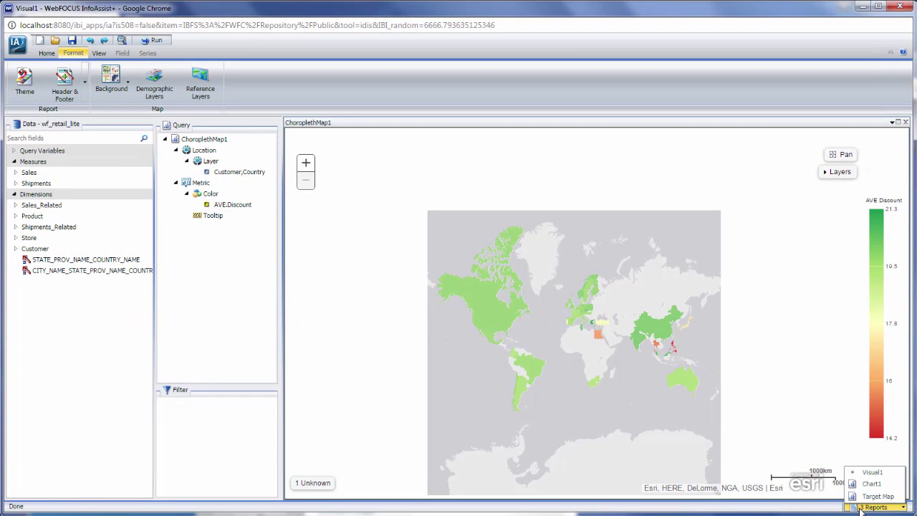
click(872, 484)
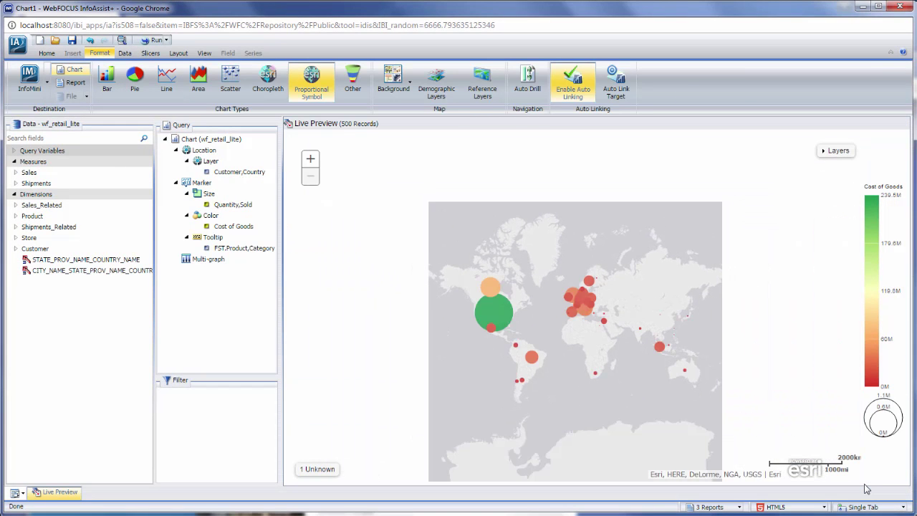
click(528, 79)
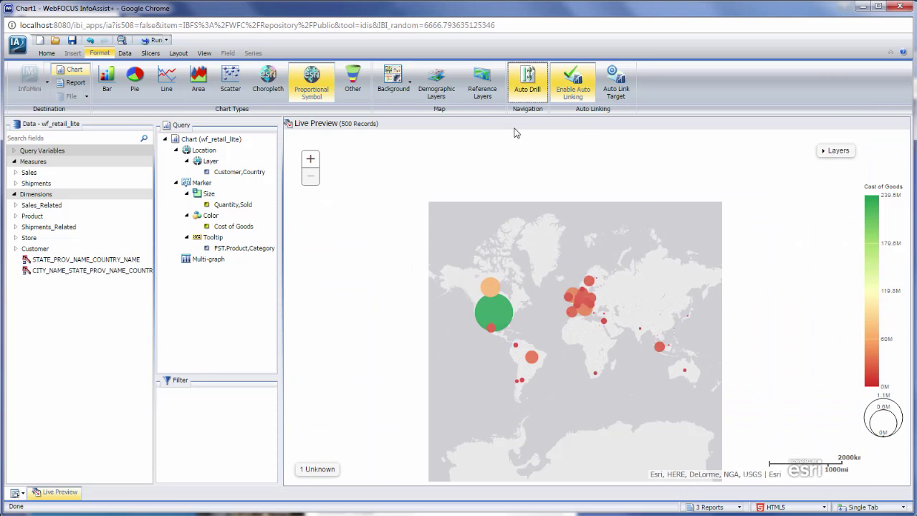
Run the map, drill into Canada's provinces, then back to world level.
click(147, 41)
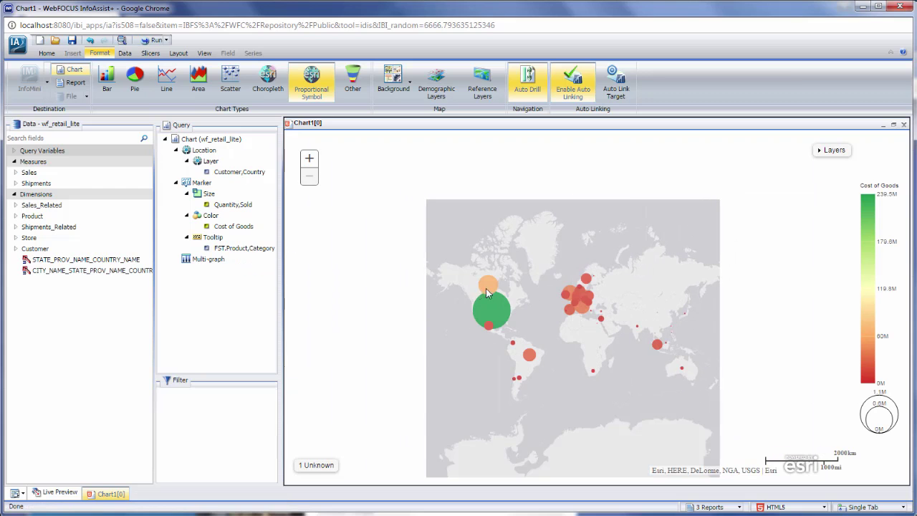
click(530, 258)
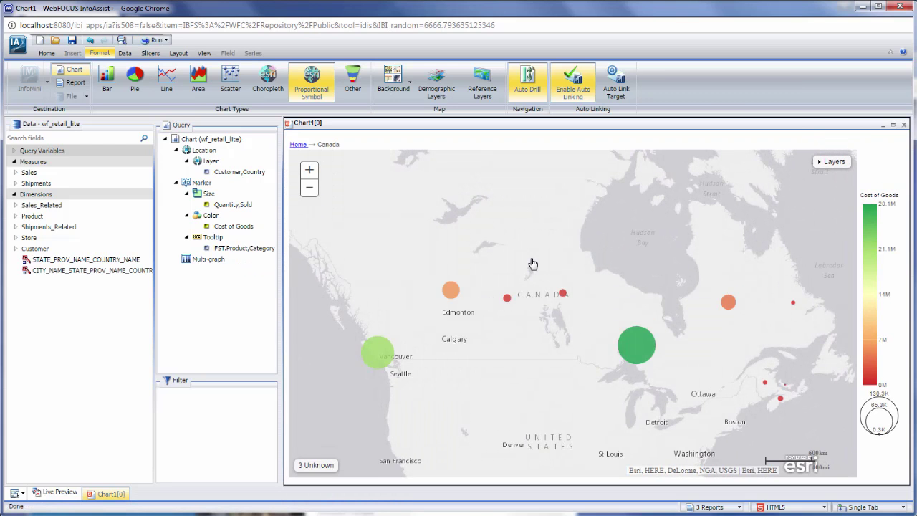
mouse_move(766, 384)
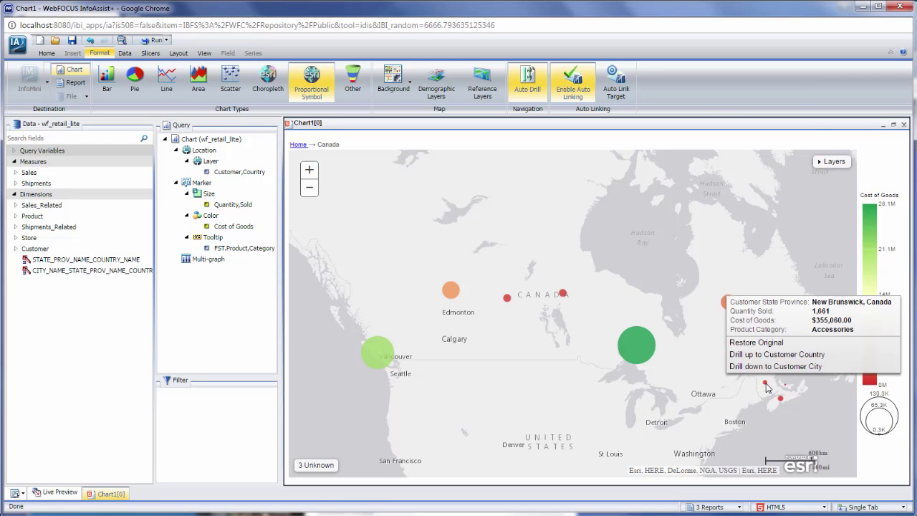
click(768, 356)
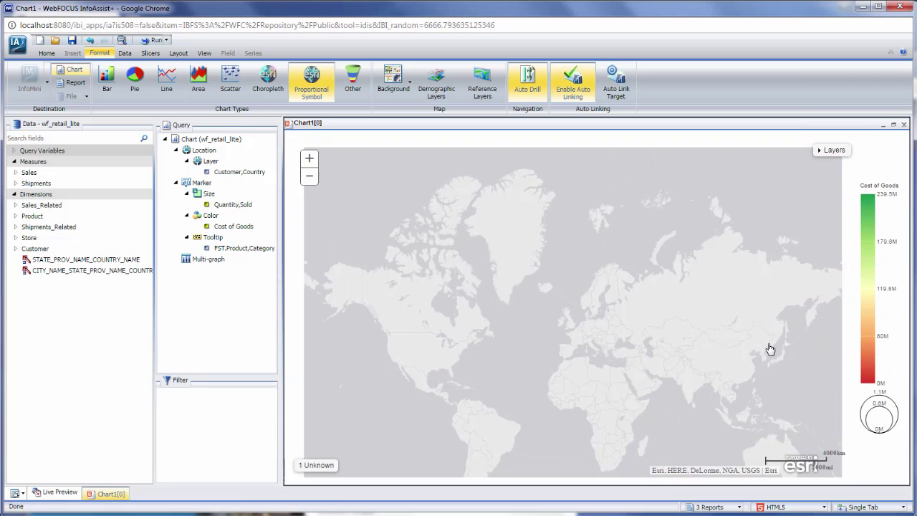